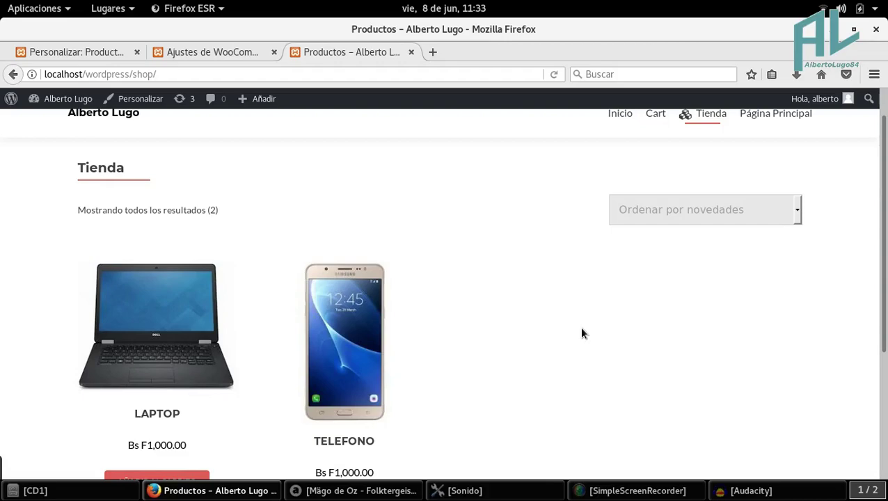
# Step: Open the product categories page in the store's administration area
pyautogui.click(88, 54)
pyautogui.click(237, 56)
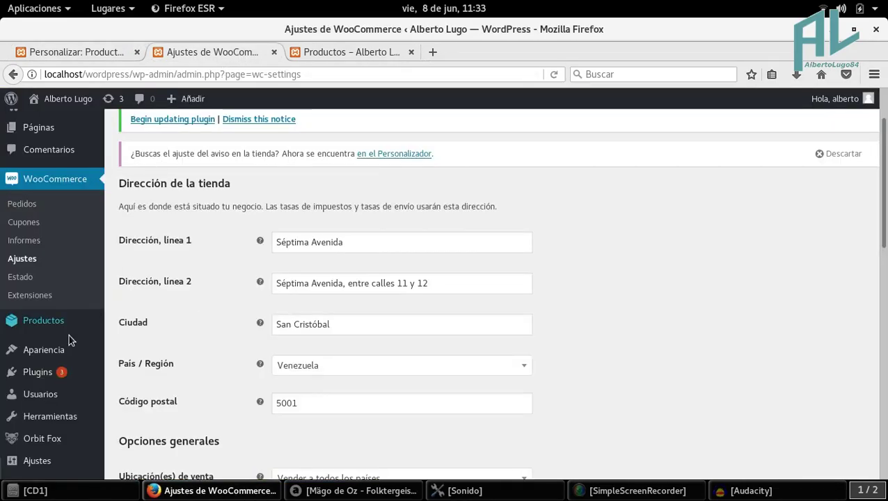
pyautogui.moveTo(48, 365)
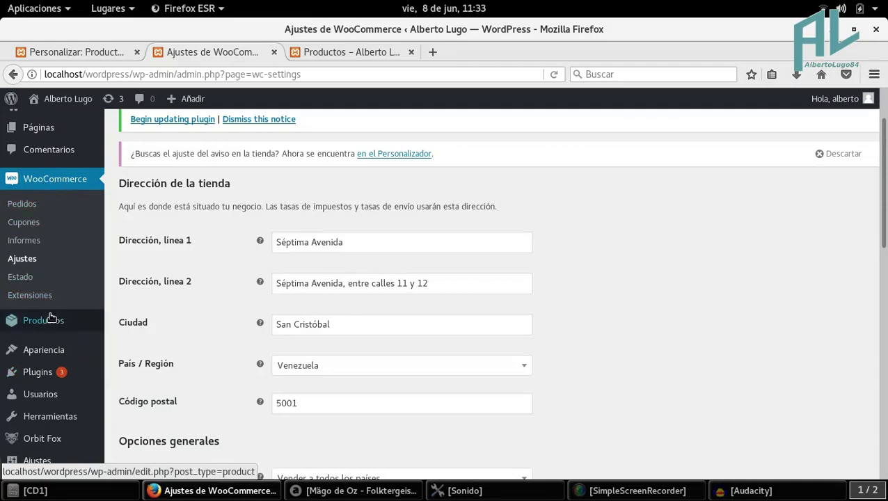
pyautogui.moveTo(48, 324)
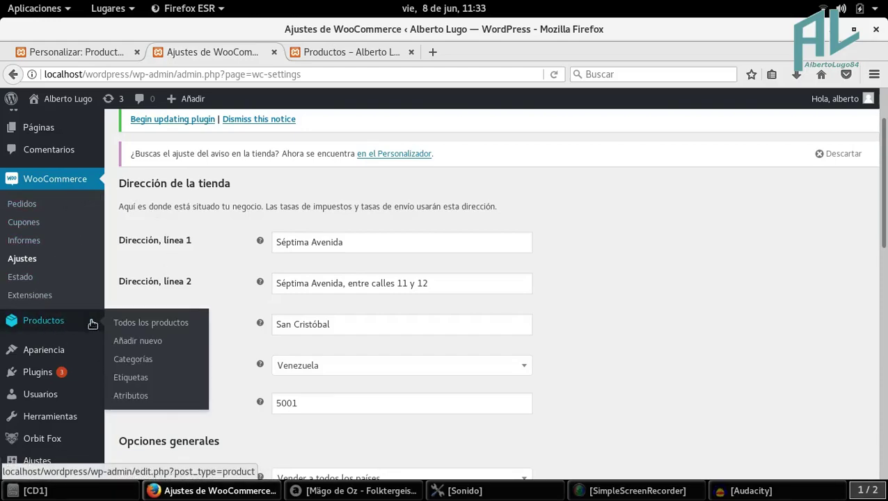
pyautogui.click(149, 364)
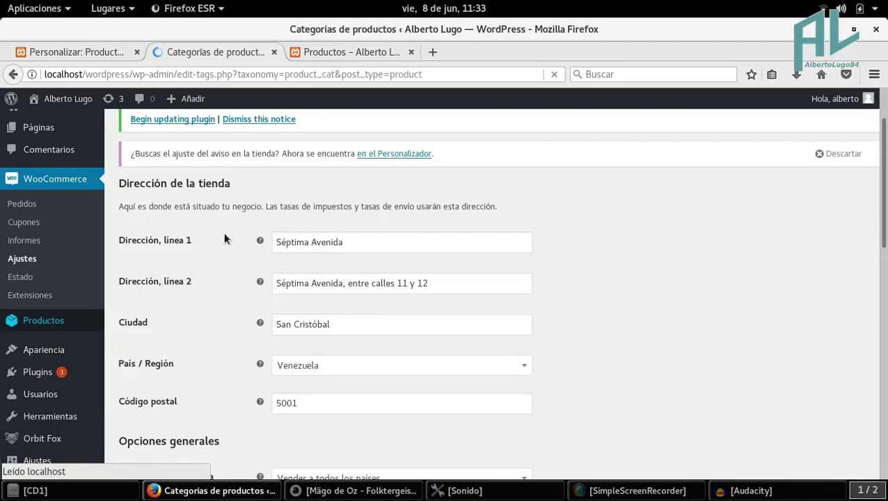
# Step: Examine the existing product categories and the fields of the form for adding a new category
pyautogui.scroll(-2, 304, 204)
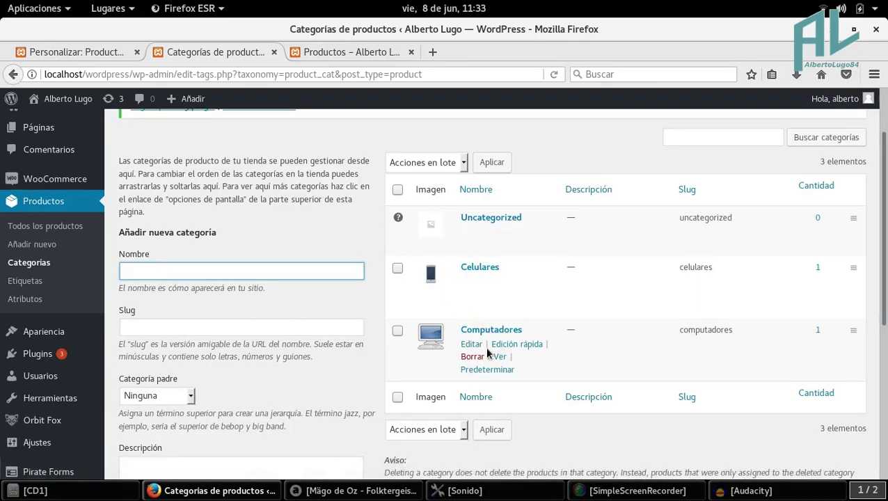
pyautogui.scroll(-5, 341, 303)
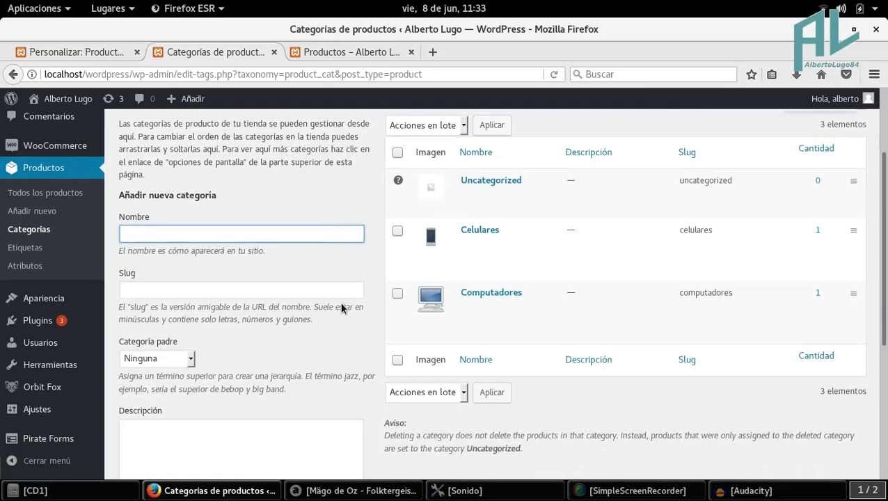
pyautogui.scroll(-2, 341, 300)
pyautogui.scroll(8, 341, 298)
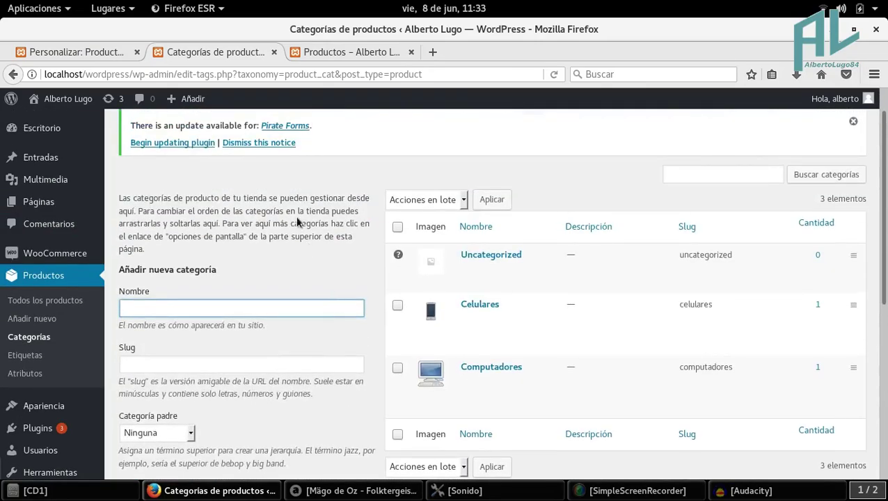
pyautogui.scroll(-3, 206, 323)
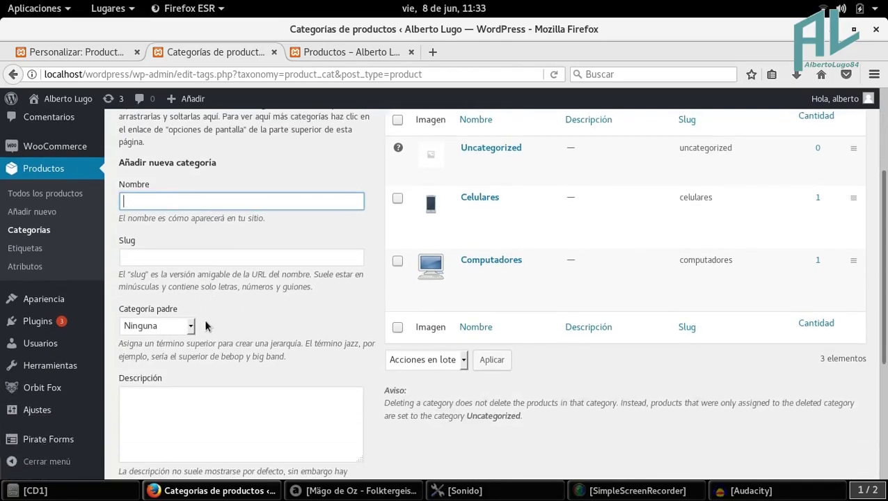
pyautogui.scroll(-4, 212, 252)
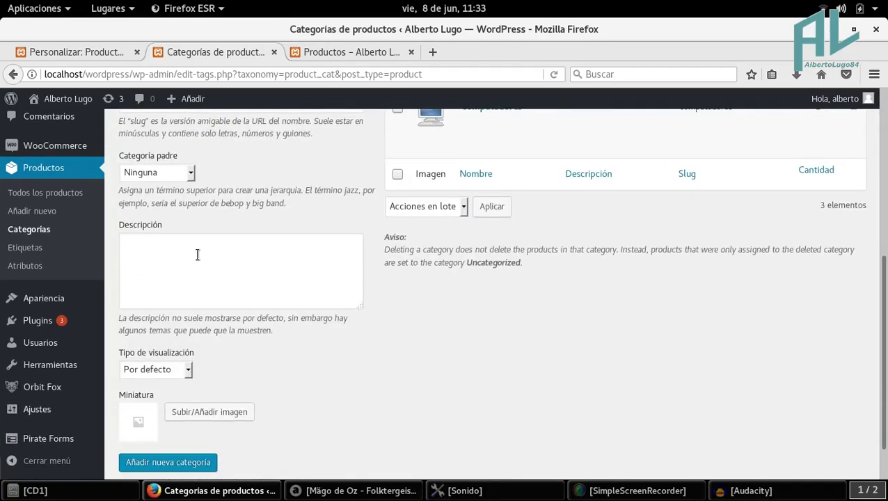
pyautogui.scroll(-2, 197, 255)
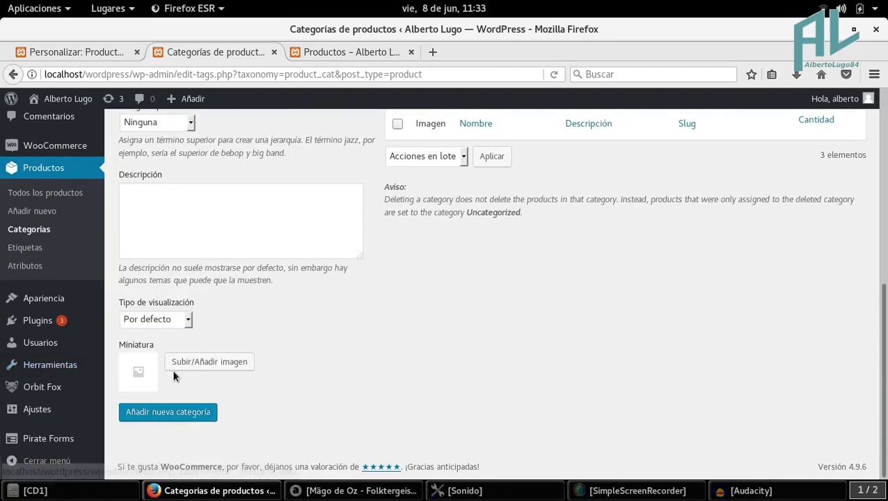
pyautogui.scroll(8, 613, 324)
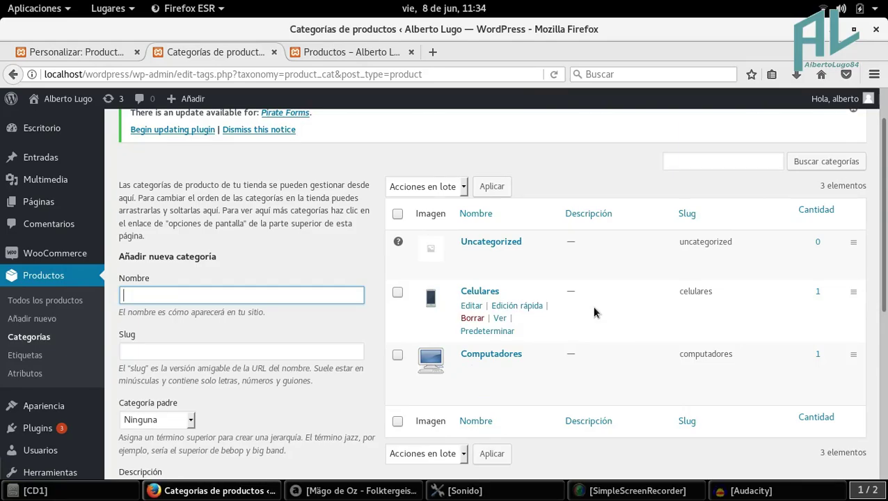
# Step: Reload the public Tienda page and look over how its products are displayed
pyautogui.click(354, 51)
pyautogui.scroll(1, 744, 198)
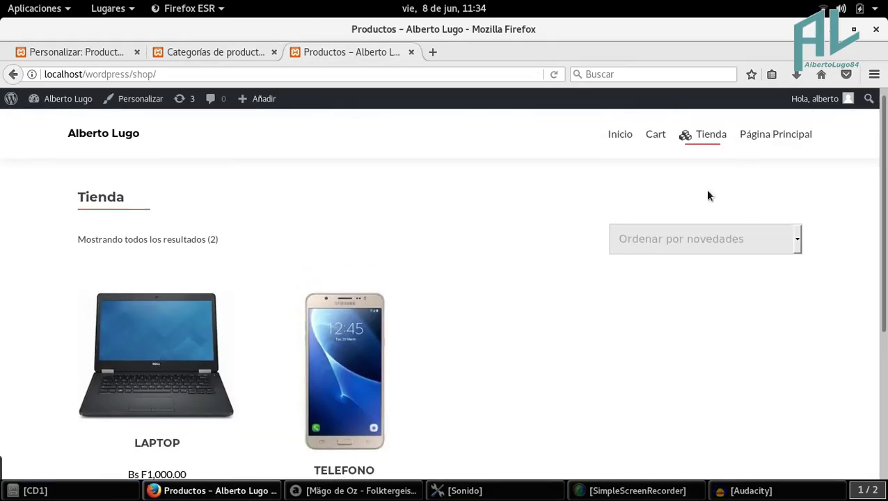
pyautogui.click(710, 135)
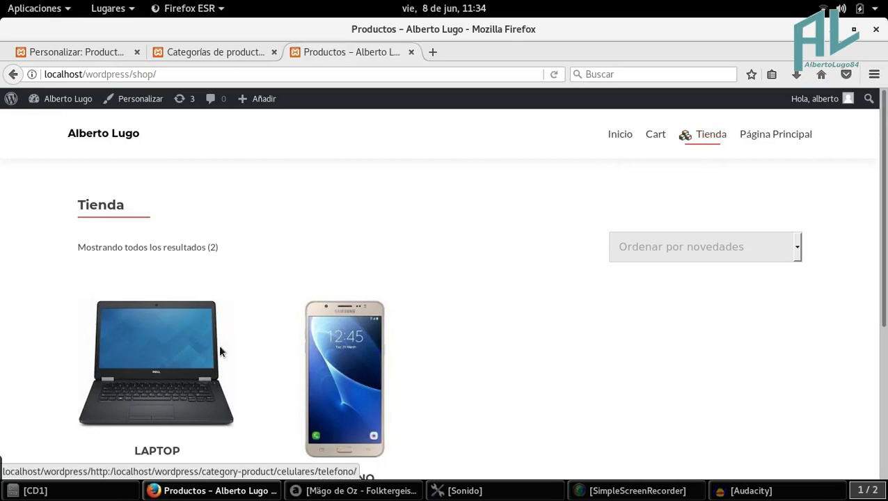
pyautogui.scroll(-2, 526, 350)
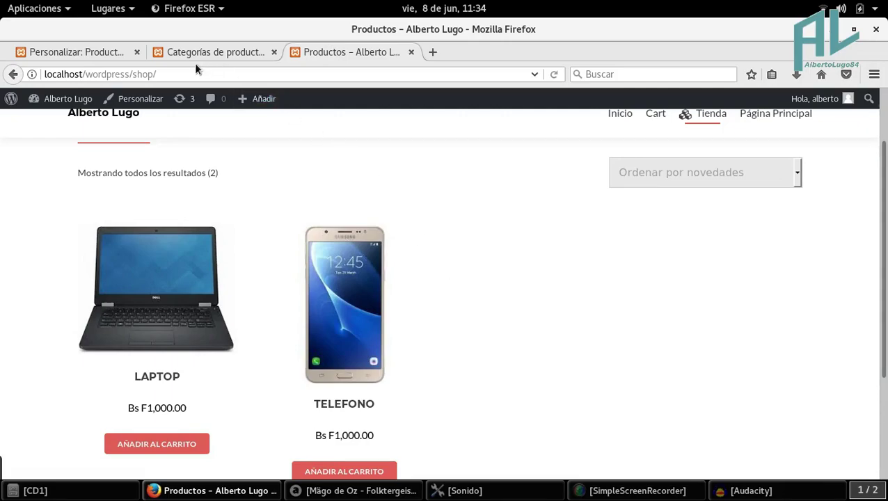
# Step: Open the customizer's Catálogo de productos options through the WooCommerce product settings
pyautogui.click(72, 54)
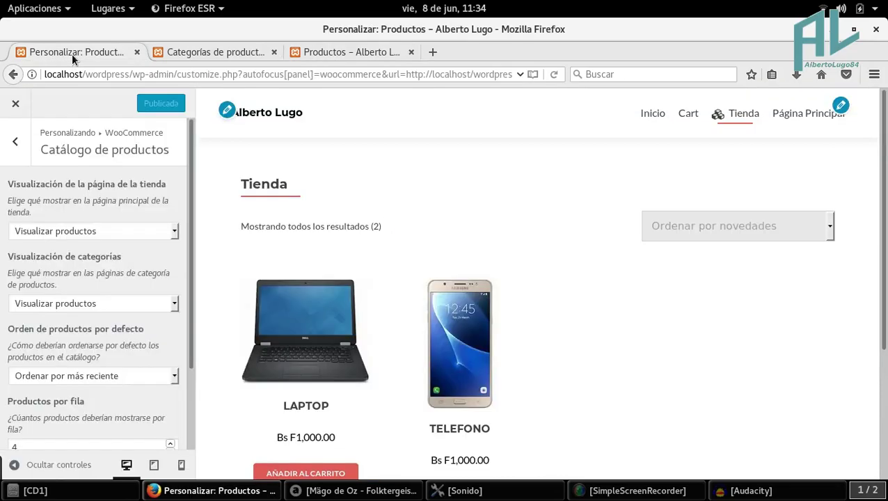
pyautogui.click(191, 53)
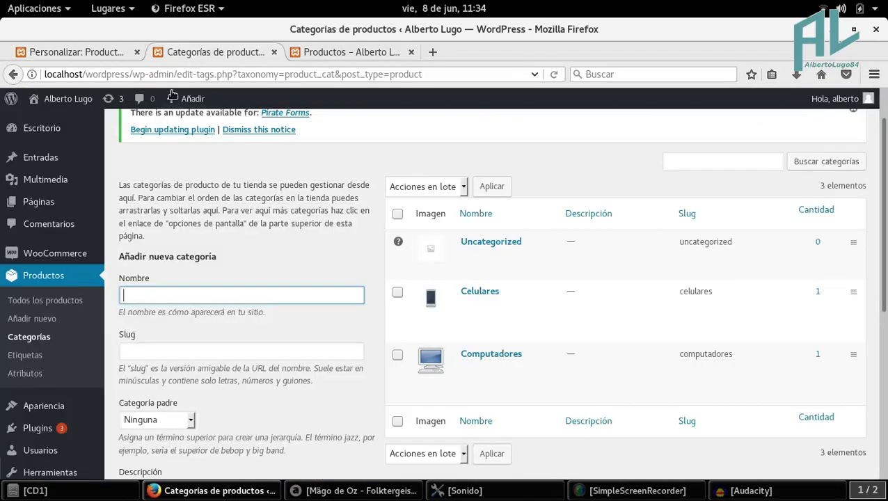
pyautogui.click(45, 256)
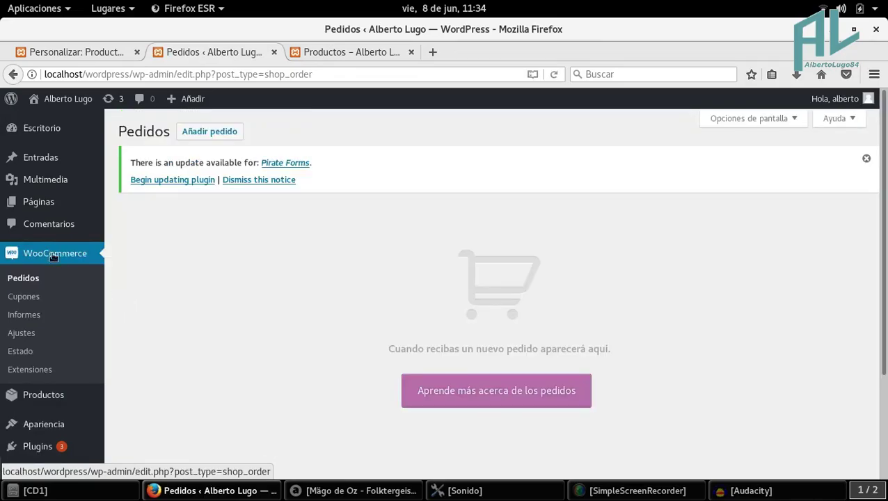
pyautogui.click(25, 335)
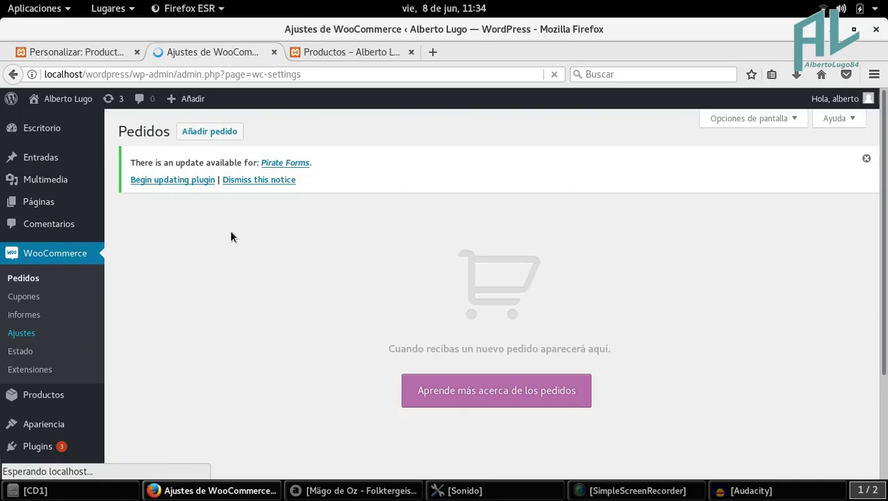
pyautogui.click(197, 137)
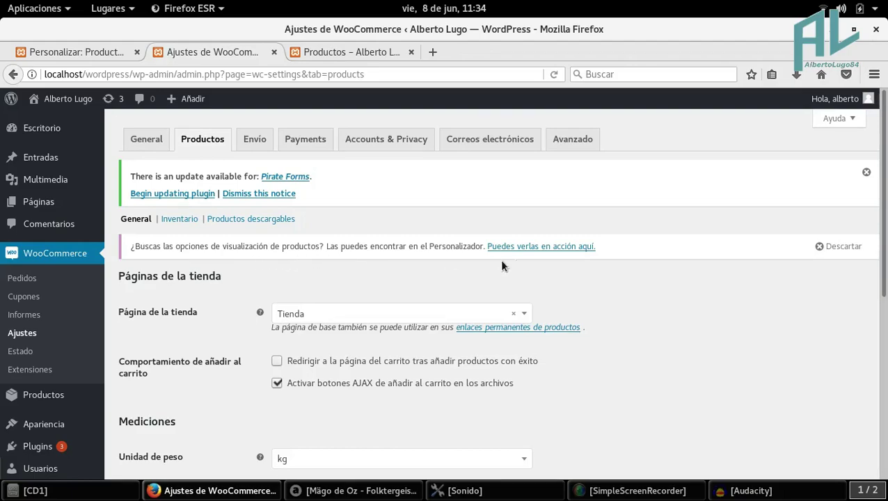
pyautogui.click(547, 248)
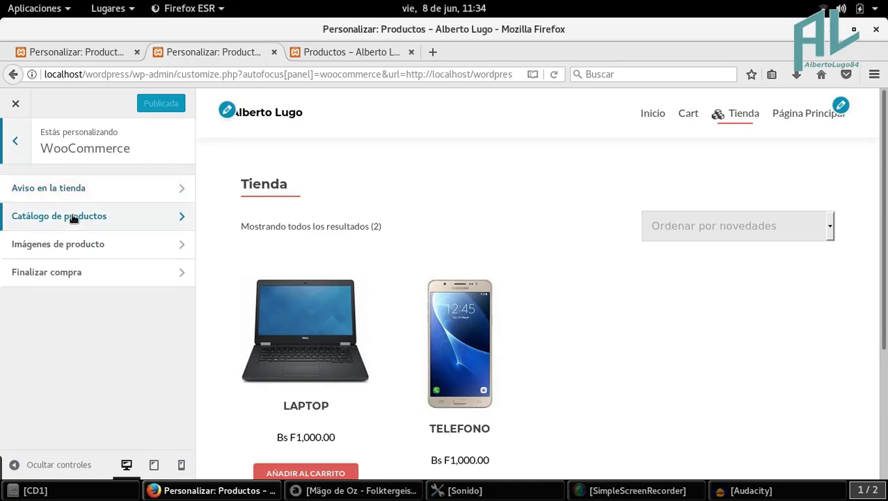
pyautogui.click(75, 217)
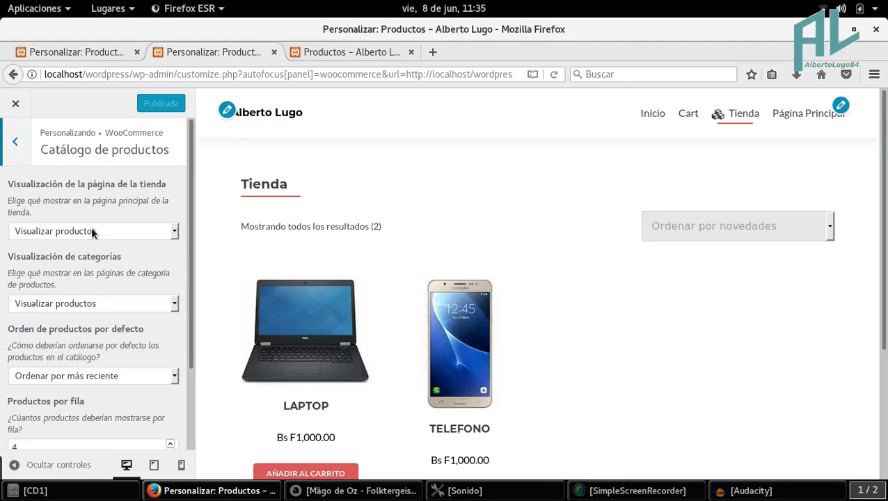
# Step: Set the shop page display to Mostrar categorías and publish it, checking the Celulares category in the preview before leaving the customizer
pyautogui.click(91, 232)
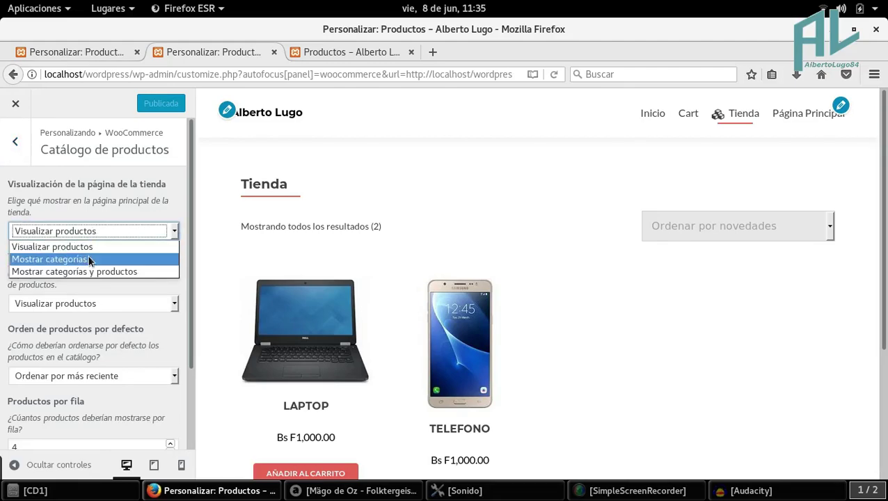
pyautogui.click(89, 259)
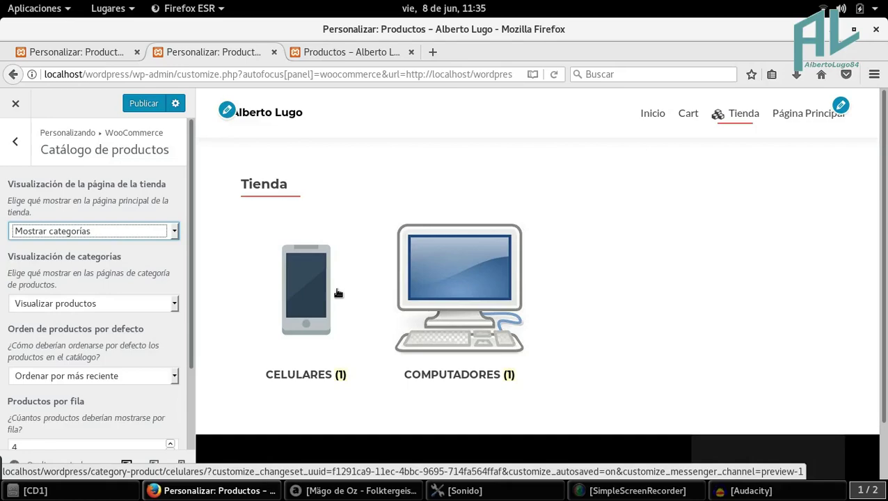
pyautogui.click(143, 103)
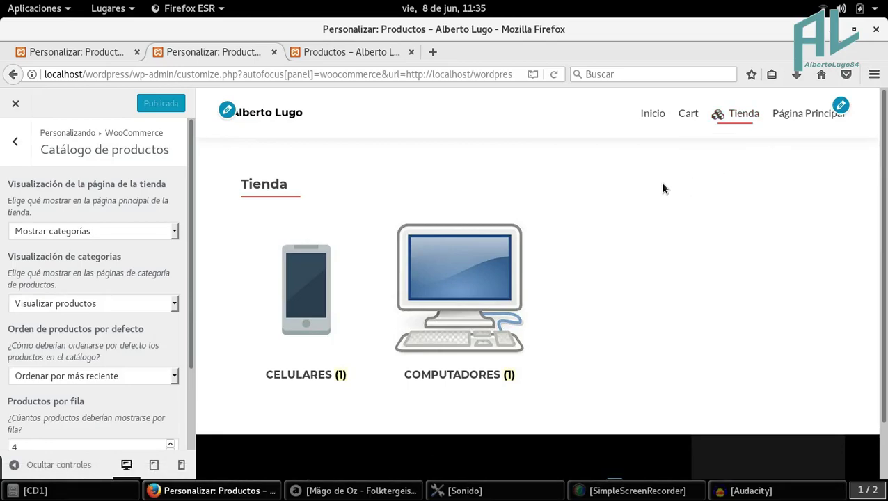
pyautogui.click(299, 281)
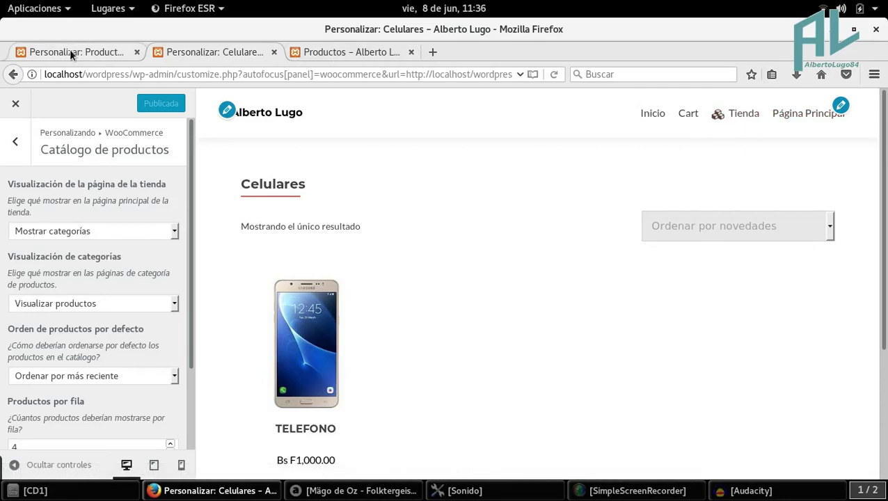
pyautogui.click(16, 106)
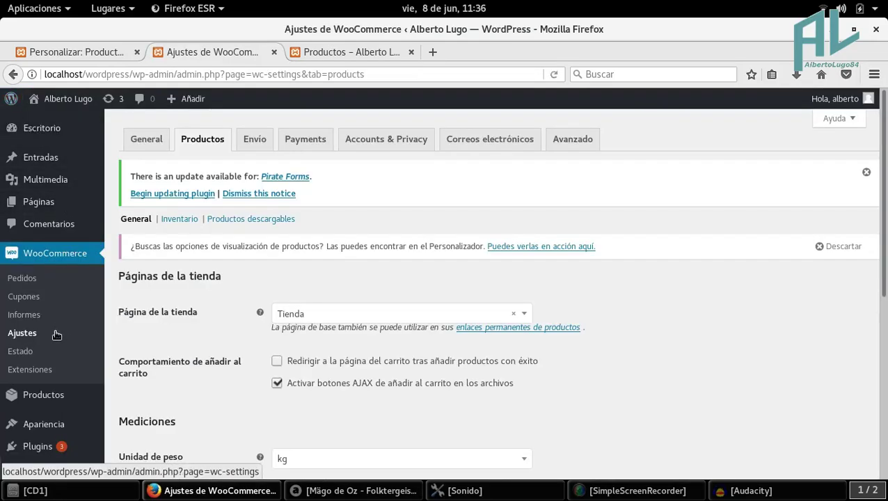
# Step: Open the site's navigation menu editor from the appearance settings
pyautogui.scroll(-3, 57, 335)
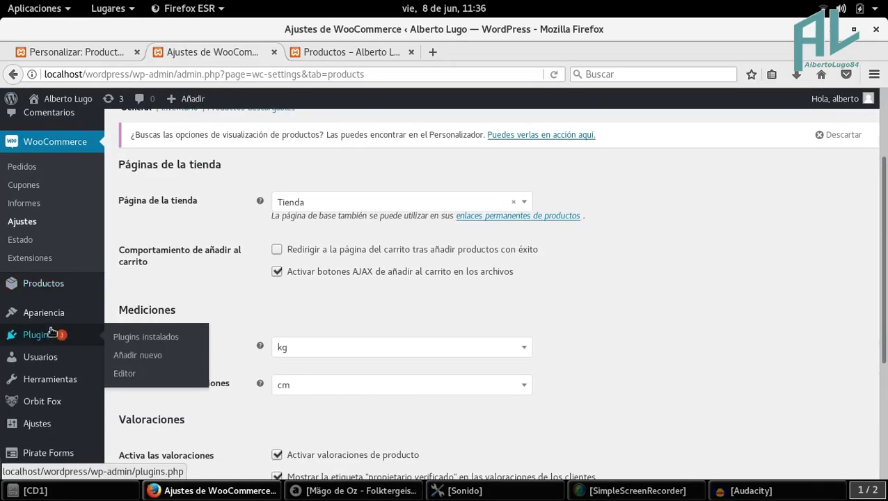
pyautogui.moveTo(21, 313)
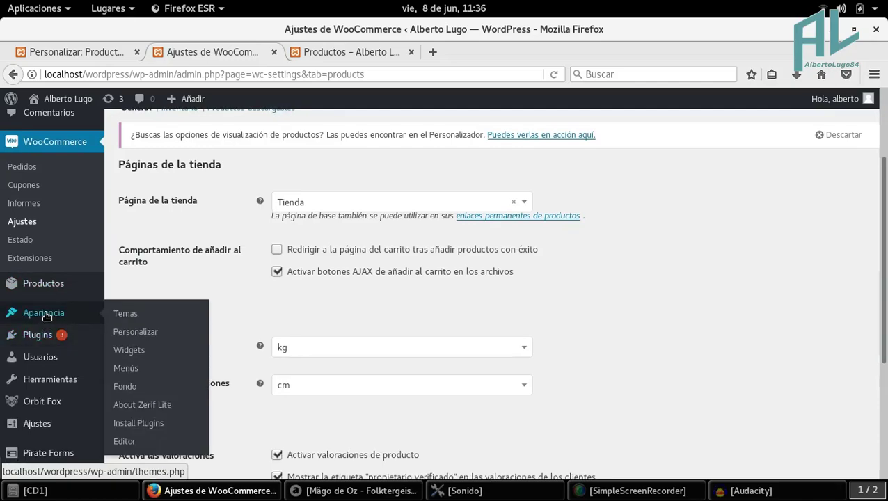
pyautogui.click(138, 370)
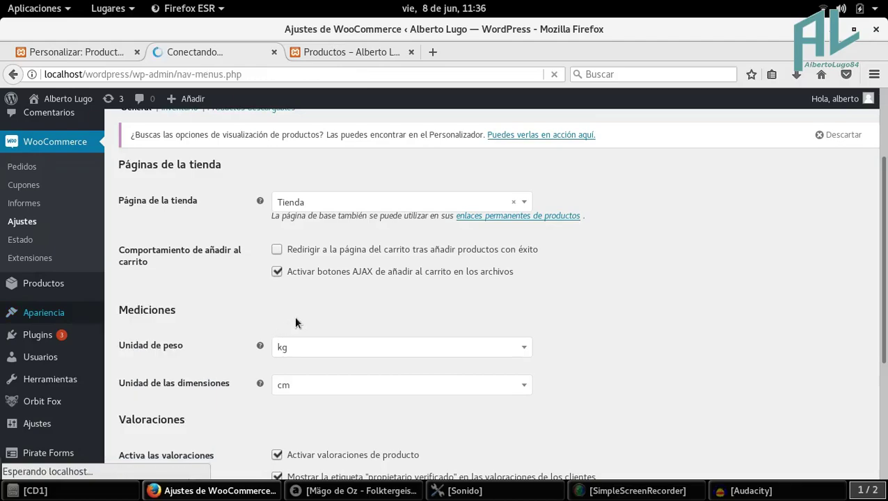
pyautogui.scroll(-5, 301, 318)
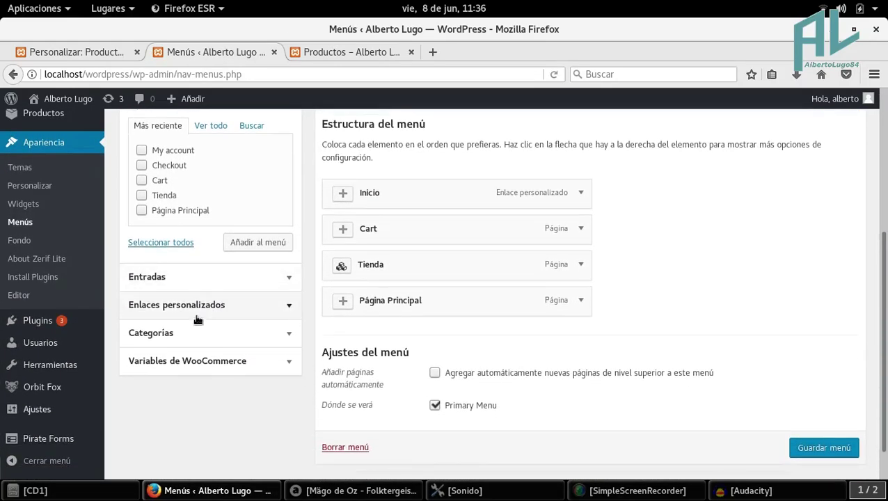
pyautogui.click(197, 307)
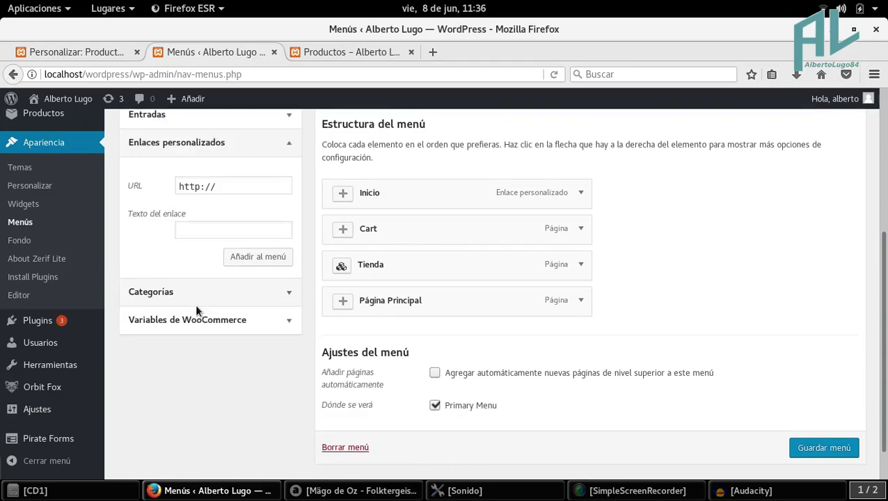
pyautogui.doubleClick(237, 185)
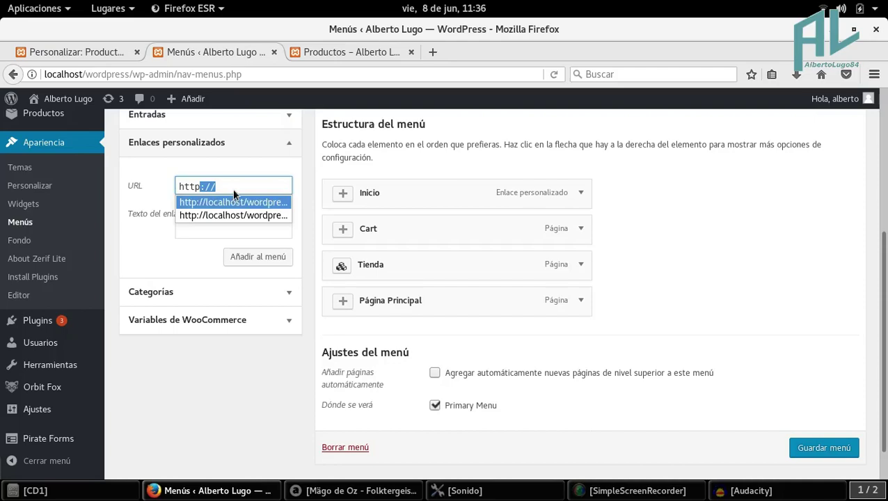
pyautogui.click(232, 202)
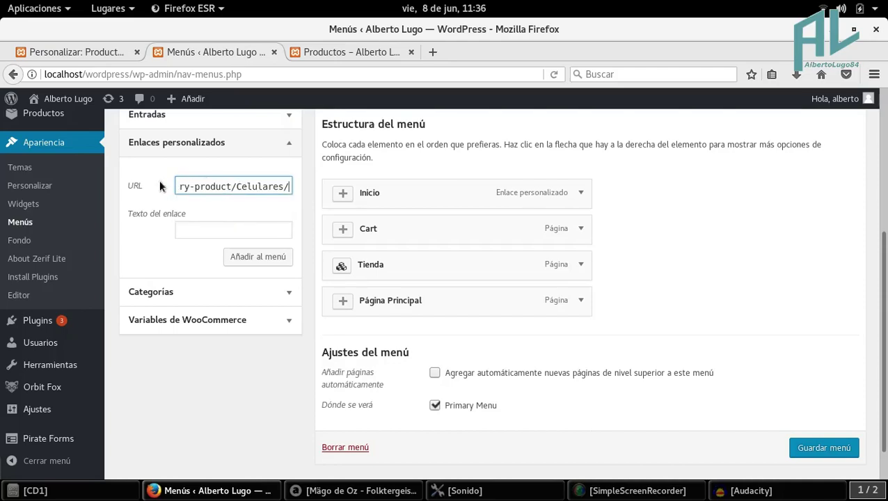
pyautogui.click(221, 227)
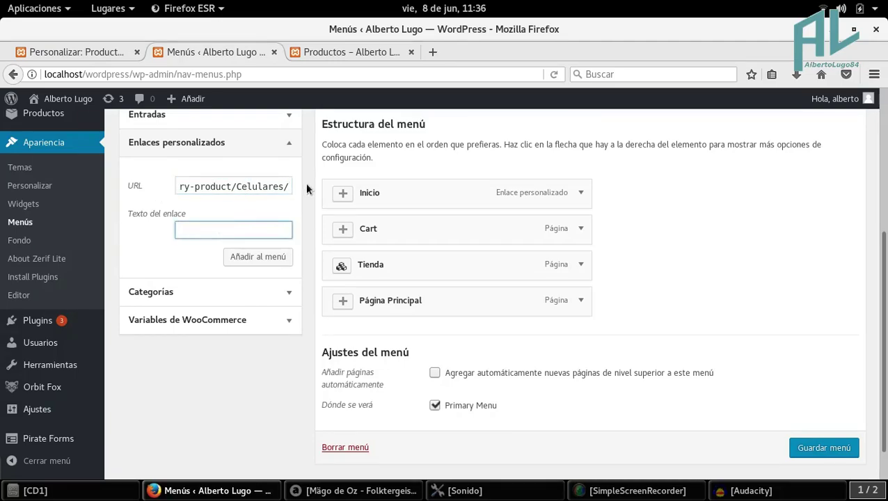
pyautogui.write('Celulares')
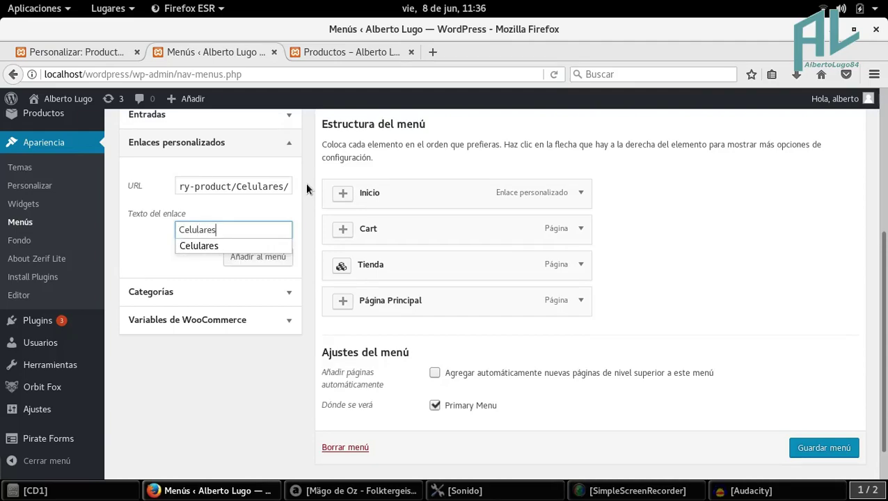
pyautogui.click(238, 245)
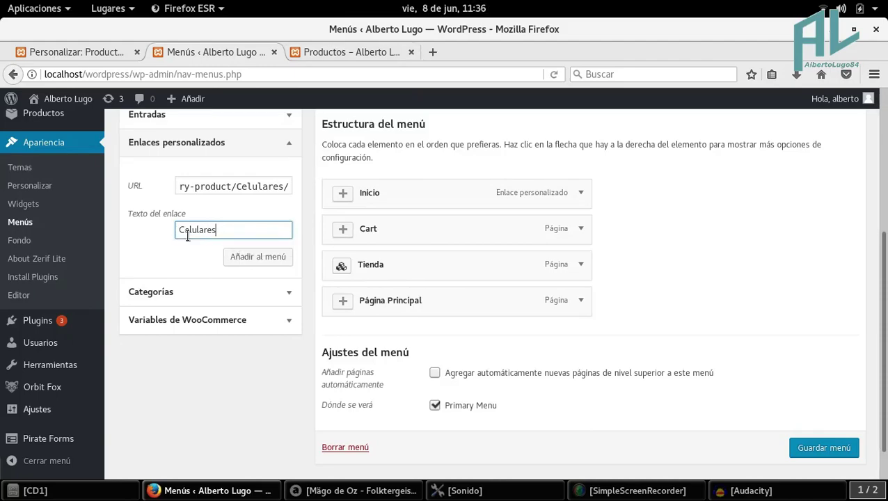
pyautogui.click(260, 265)
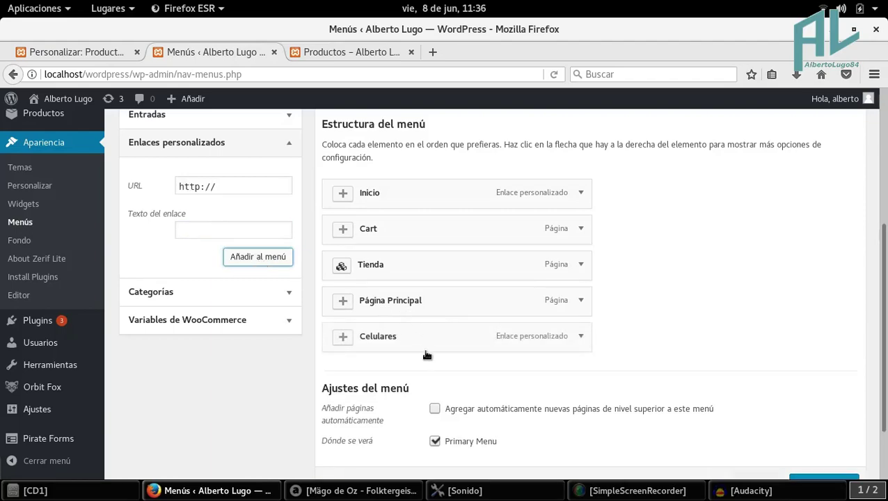
pyautogui.tripleClick(232, 187)
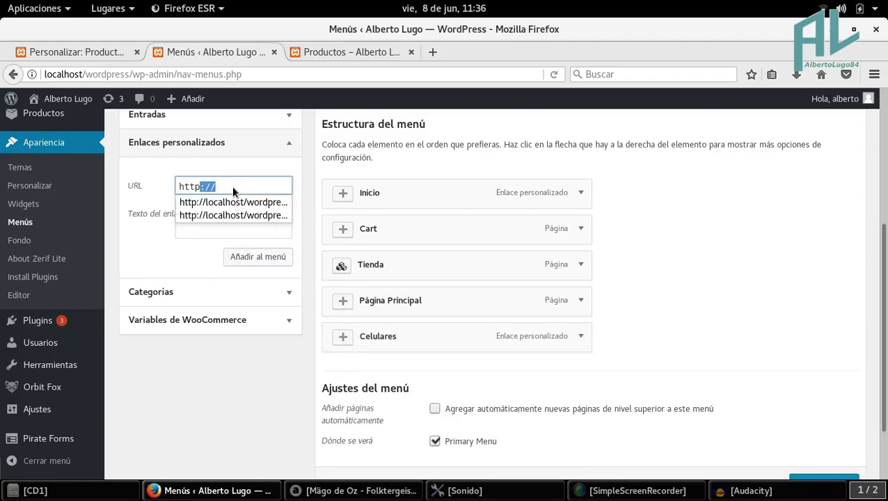
pyautogui.press('Down')
pyautogui.click(235, 216)
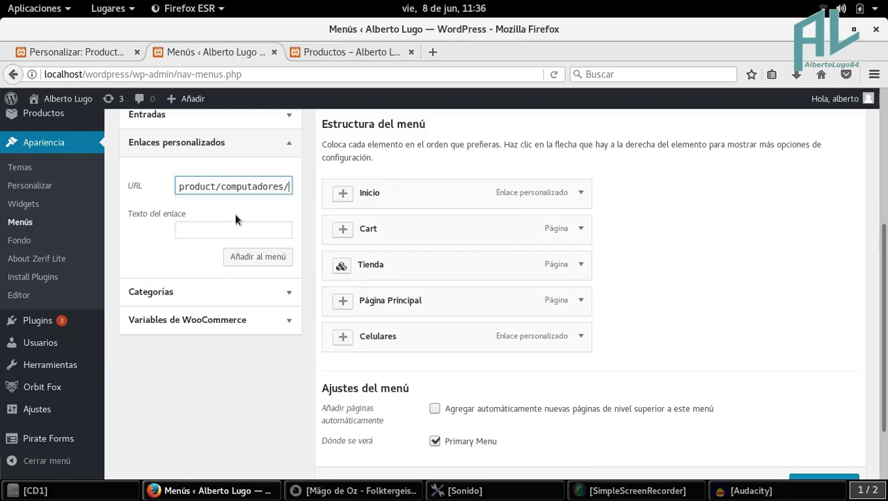
pyautogui.click(217, 225)
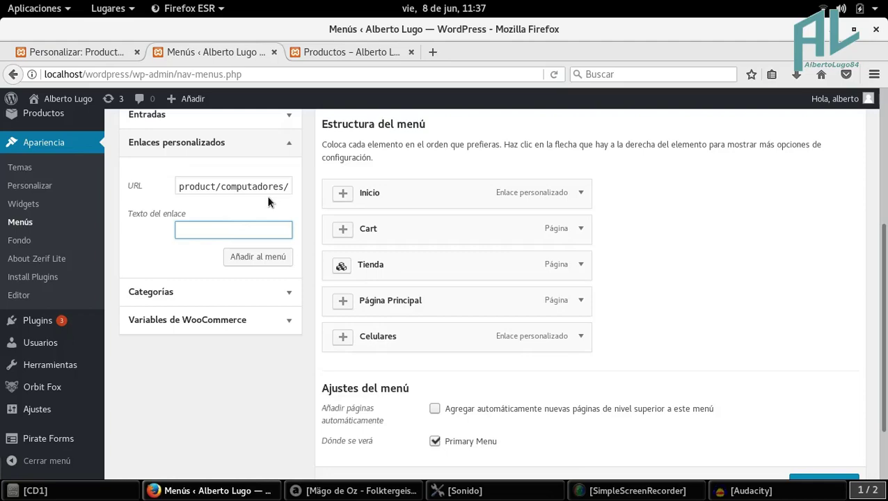
pyautogui.write('C')
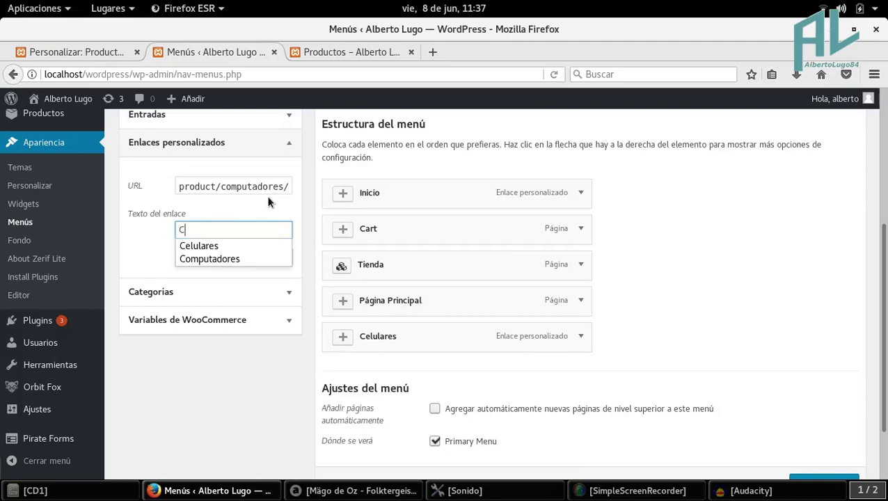
pyautogui.click(242, 255)
pyautogui.click(244, 258)
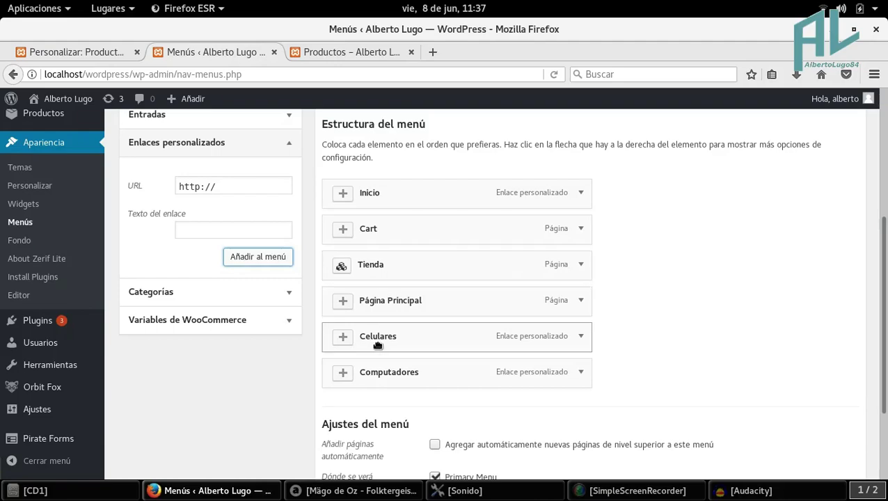
pyautogui.moveTo(378, 344); pyautogui.dragTo(403, 296)
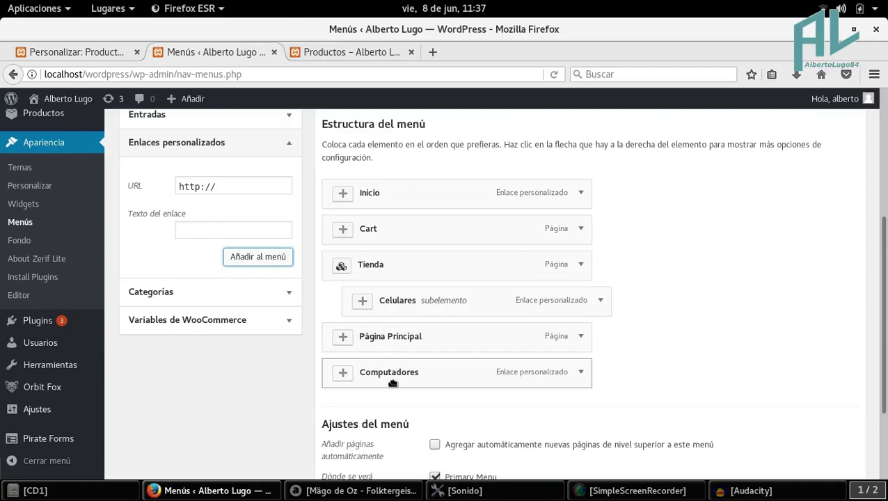
pyautogui.moveTo(392, 383); pyautogui.dragTo(416, 346)
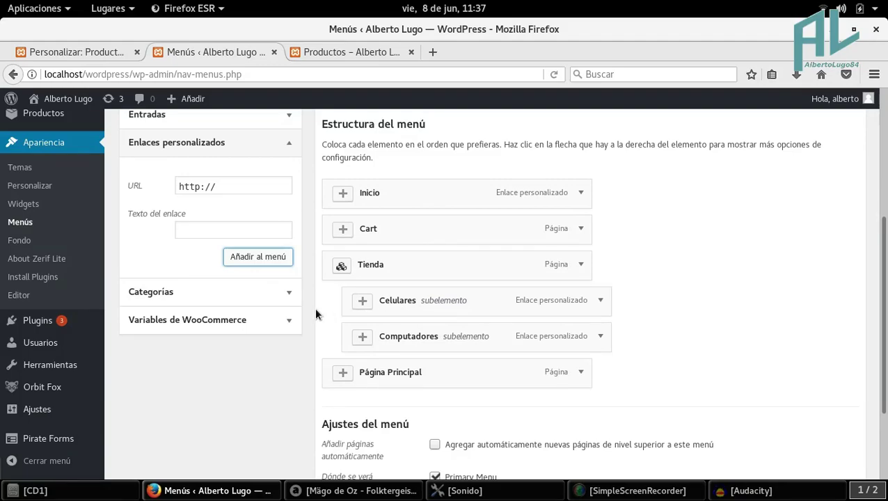
# Step: Filter the icons for the Celulares menu item by .phone and assign it the dashicons-smartphone icon
pyautogui.click(363, 309)
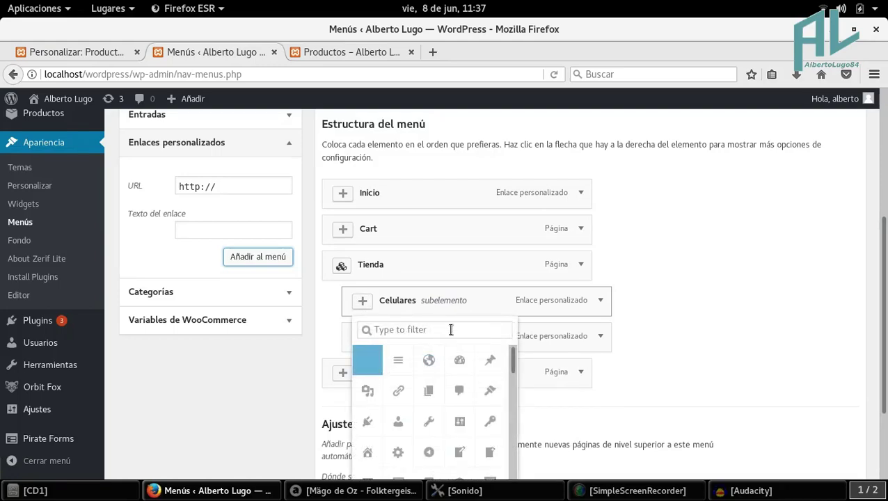
pyautogui.scroll(-1, 451, 329)
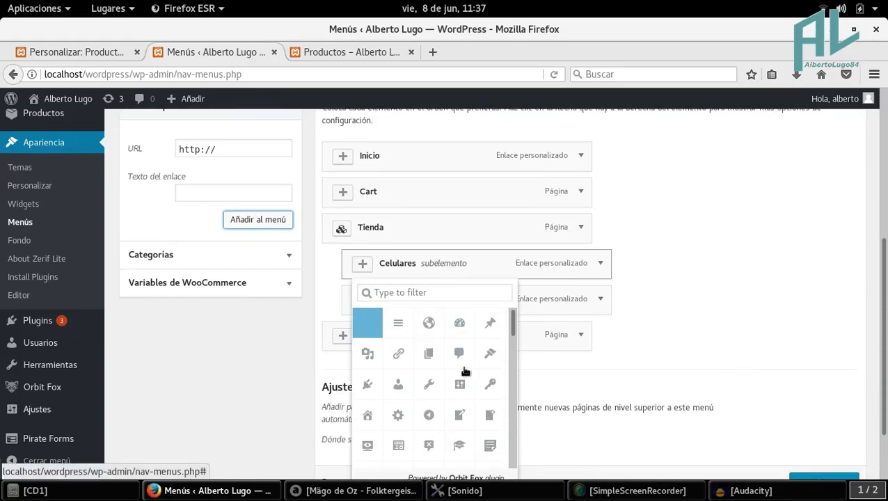
pyautogui.scroll(-2, 464, 370)
pyautogui.scroll(-1, 465, 371)
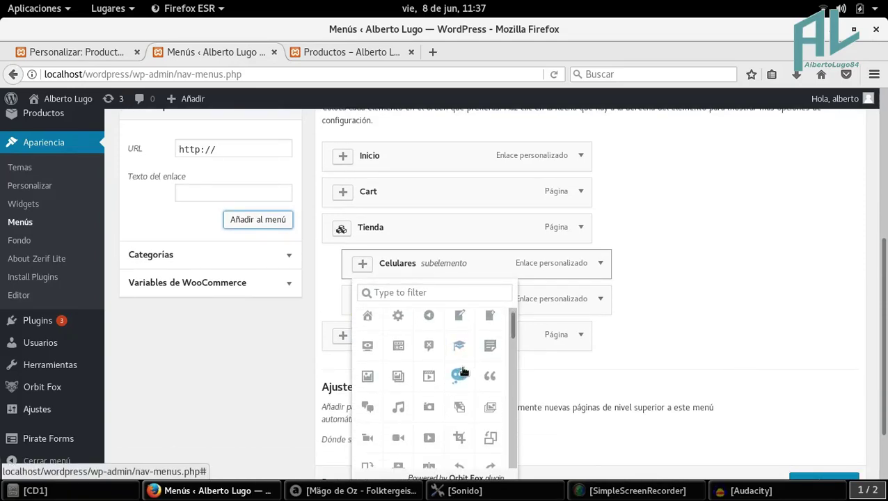
pyautogui.click(435, 292)
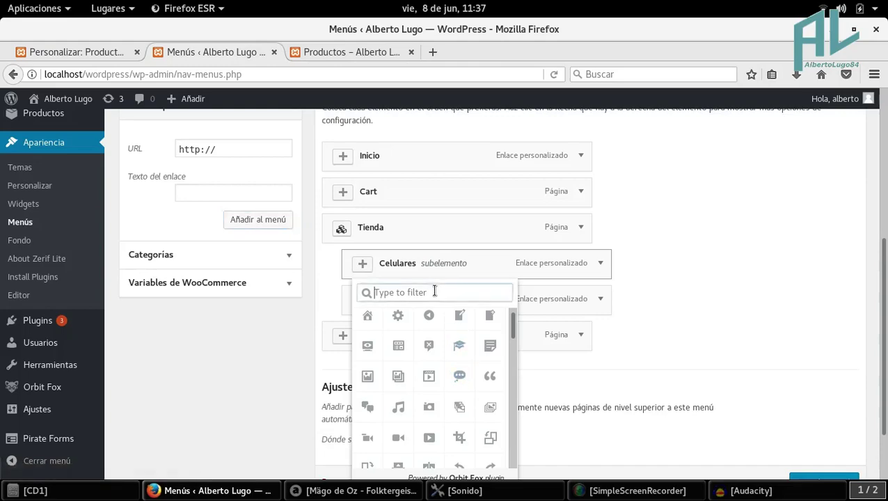
pyautogui.write('.')
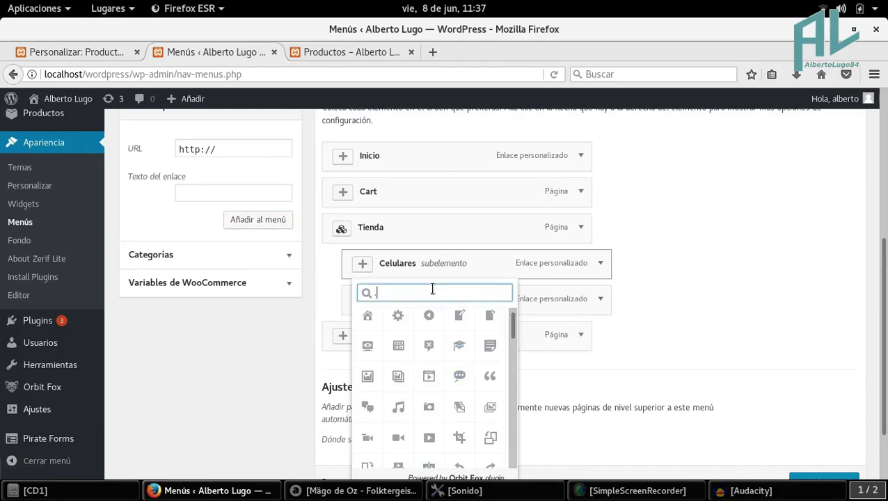
pyautogui.write('ph')
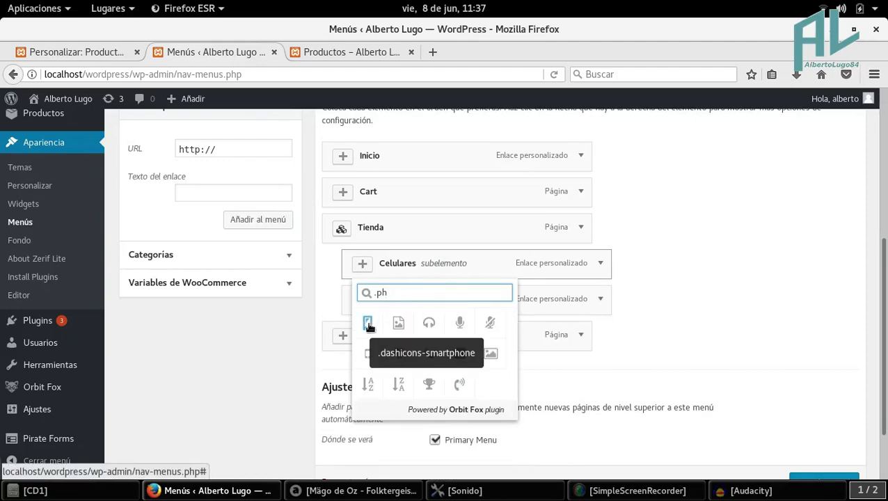
pyautogui.write('o')
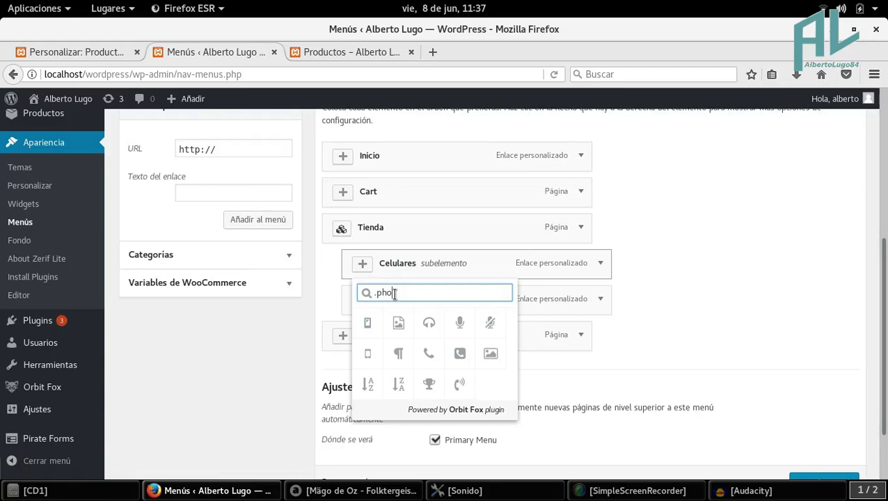
pyautogui.write('ne')
pyautogui.click(375, 326)
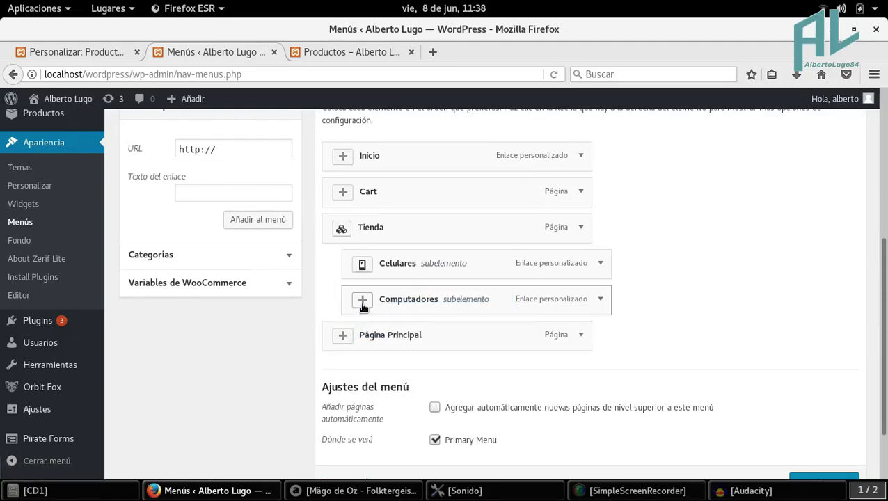
# Step: Assign the monitor icon, filtered by .com, to the Computadores menu item and save the menu
pyautogui.click(363, 300)
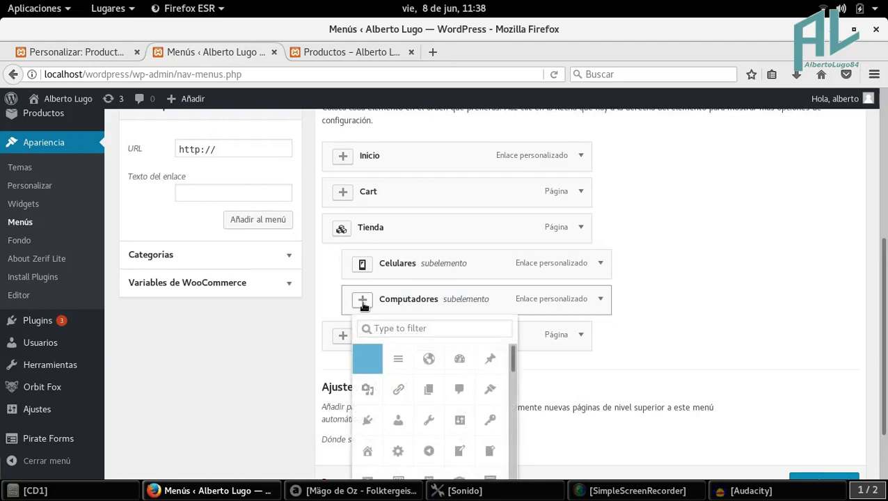
pyautogui.scroll(-1, 427, 359)
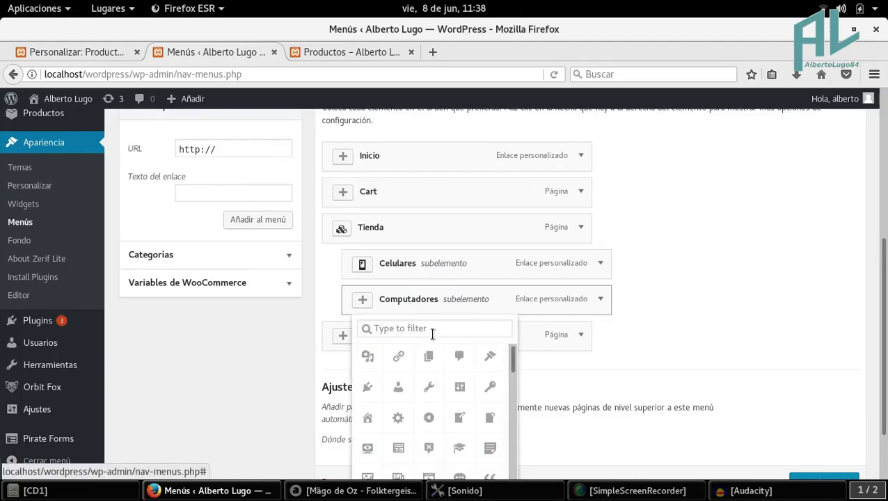
pyautogui.click(432, 330)
pyautogui.write('.c')
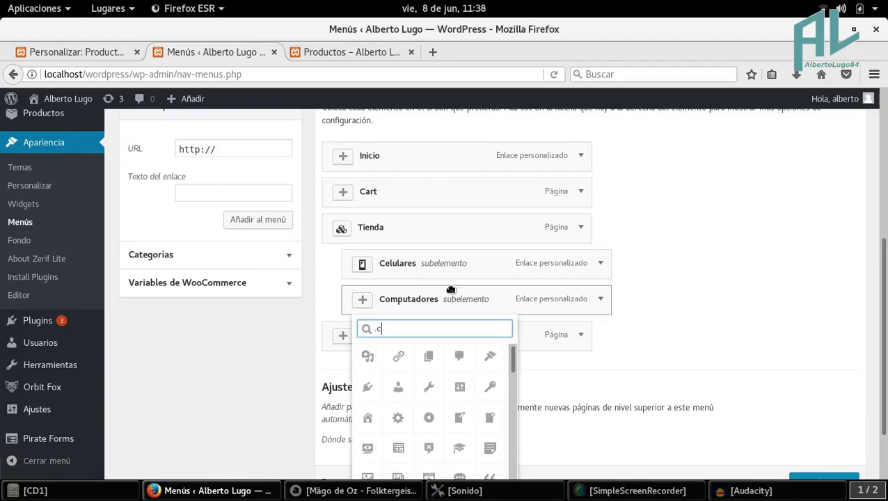
pyautogui.write('om')
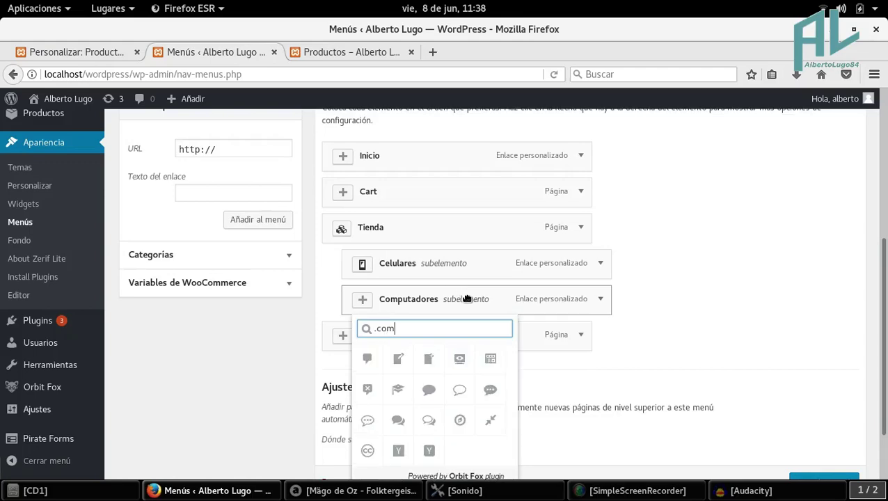
pyautogui.click(463, 366)
pyautogui.scroll(-2, 683, 302)
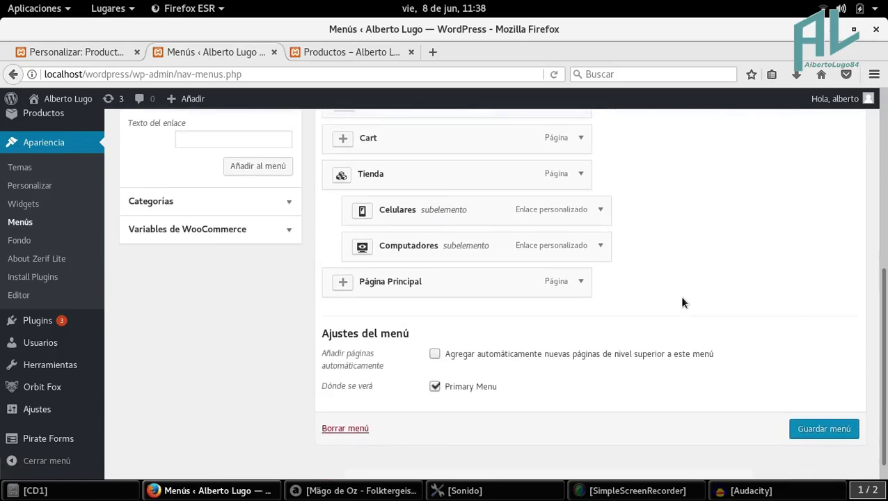
pyautogui.click(794, 411)
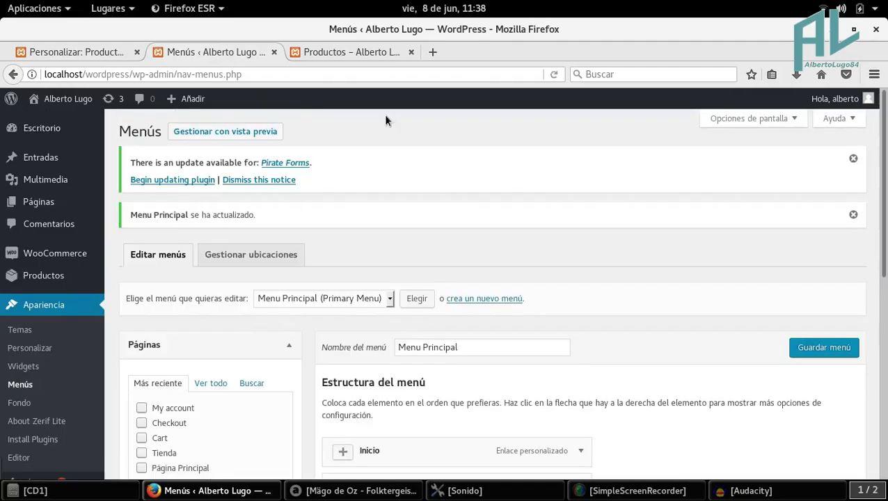
# Step: Reload the public Tienda page and check the Celulares and Computadores category pages through the Tienda submenu
pyautogui.click(355, 52)
pyautogui.scroll(2, 673, 200)
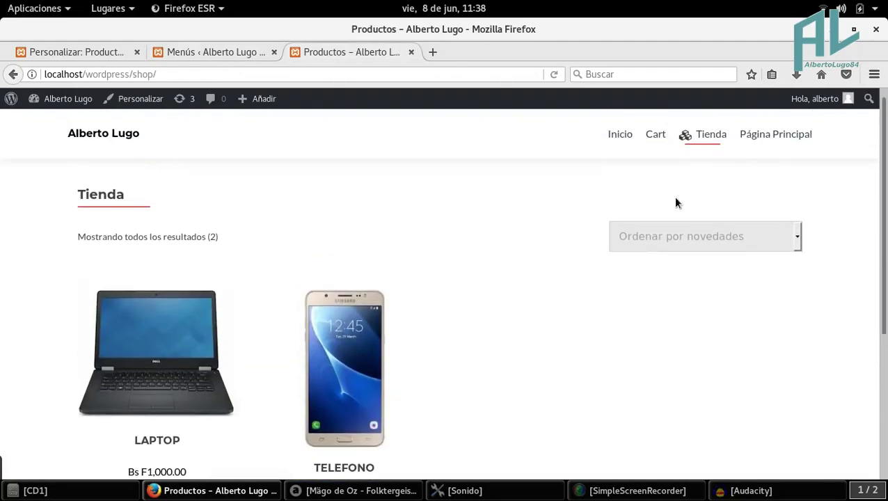
pyautogui.click(554, 76)
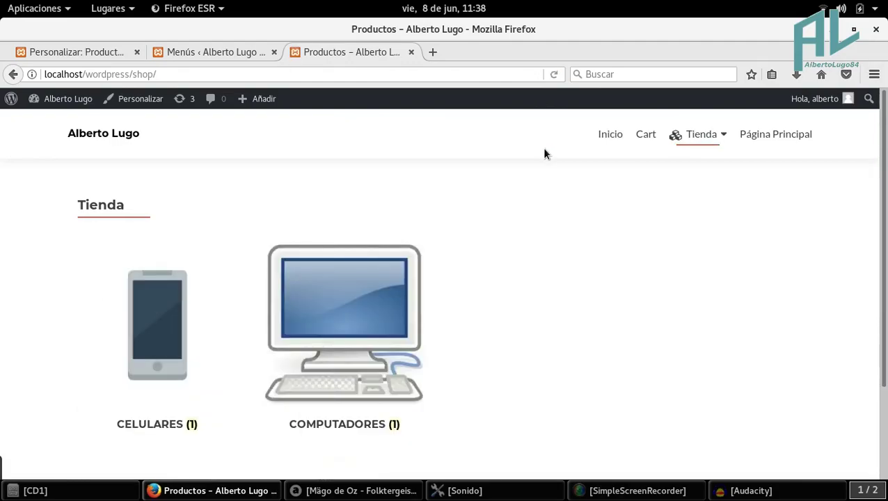
pyautogui.moveTo(717, 136)
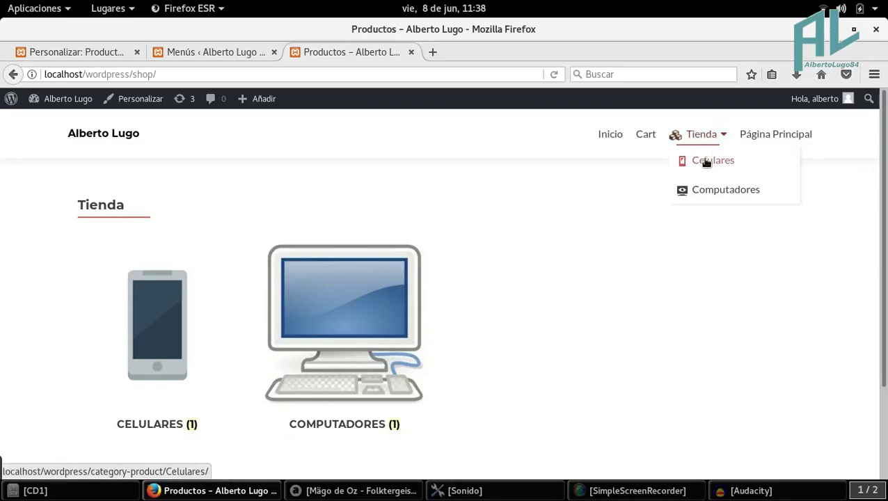
pyautogui.click(712, 164)
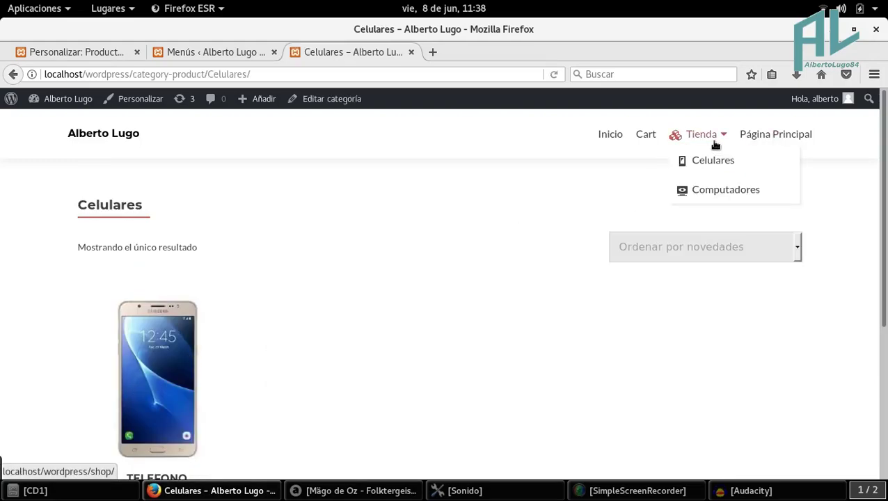
pyautogui.click(717, 193)
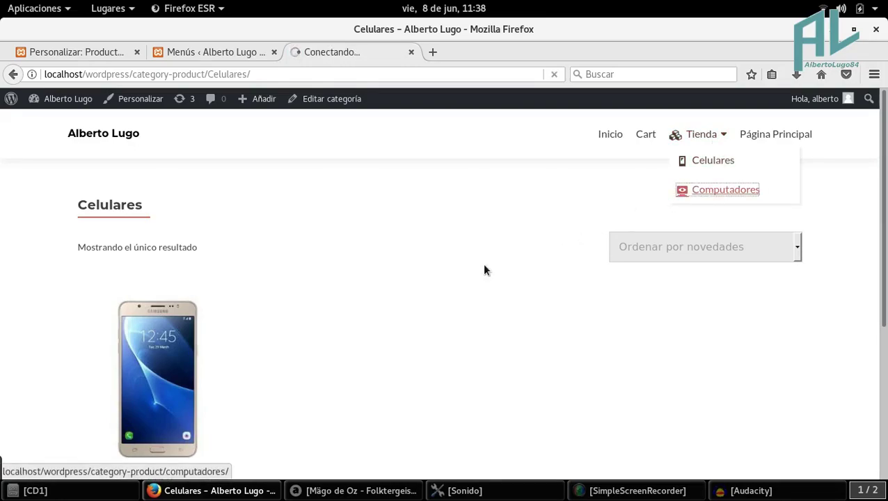
pyautogui.scroll(-2, 453, 277)
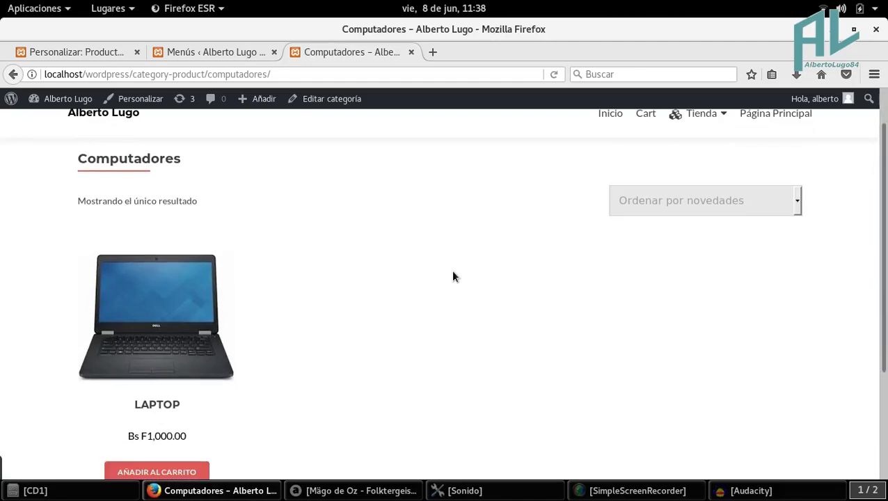
pyautogui.scroll(2, 453, 277)
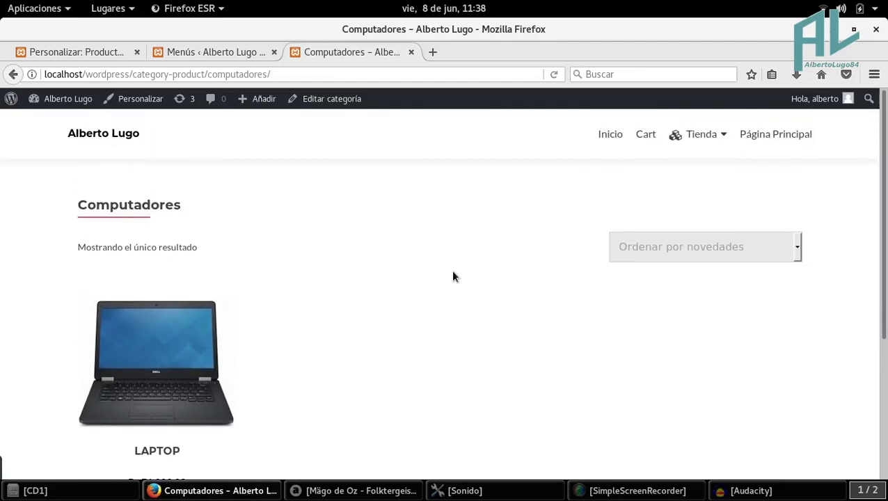